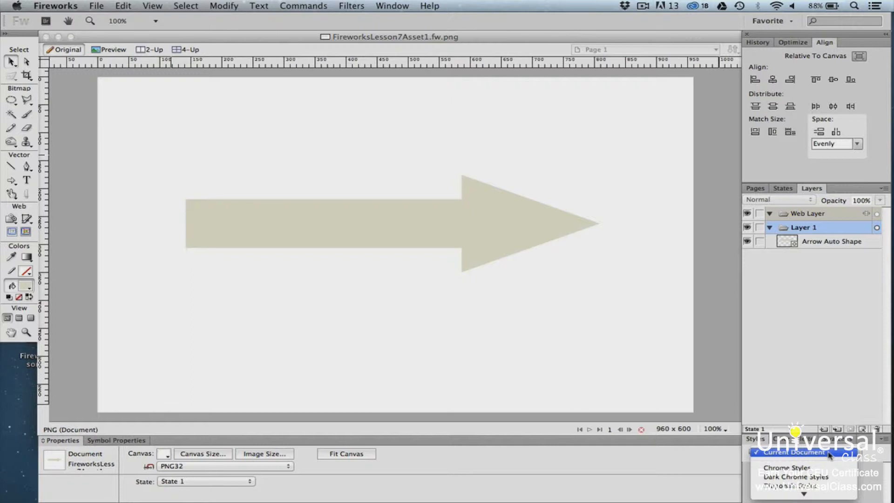
Step: Load the Wood Styles set and apply its second wood style to the arrow shape on the canvas
left_click(845, 455)
scroll(845, 478, "down", 5)
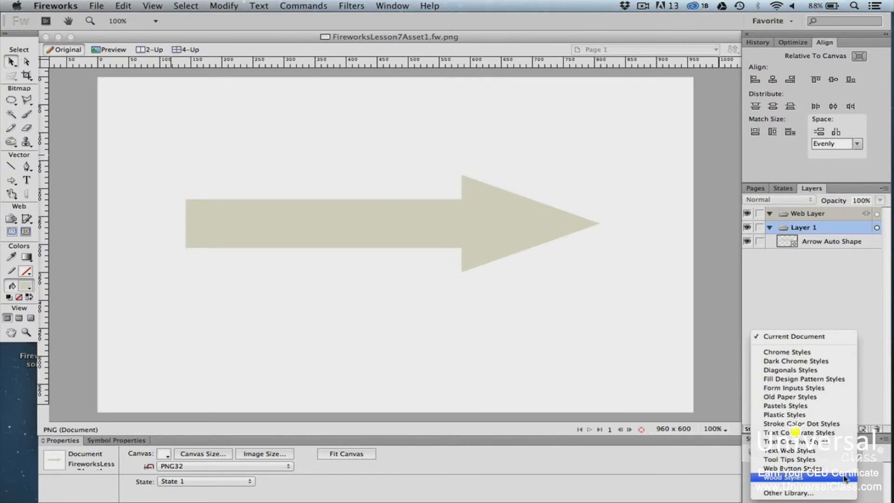
left_click(845, 478)
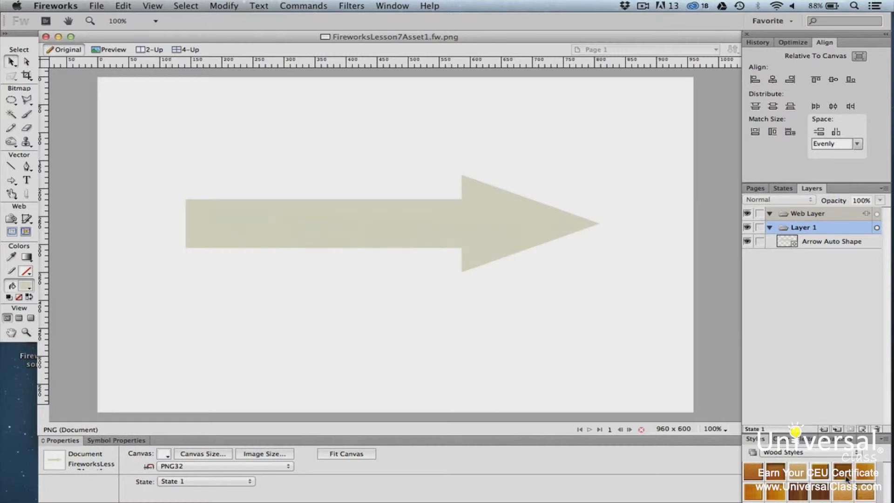
left_click(17, 64)
left_click(214, 209)
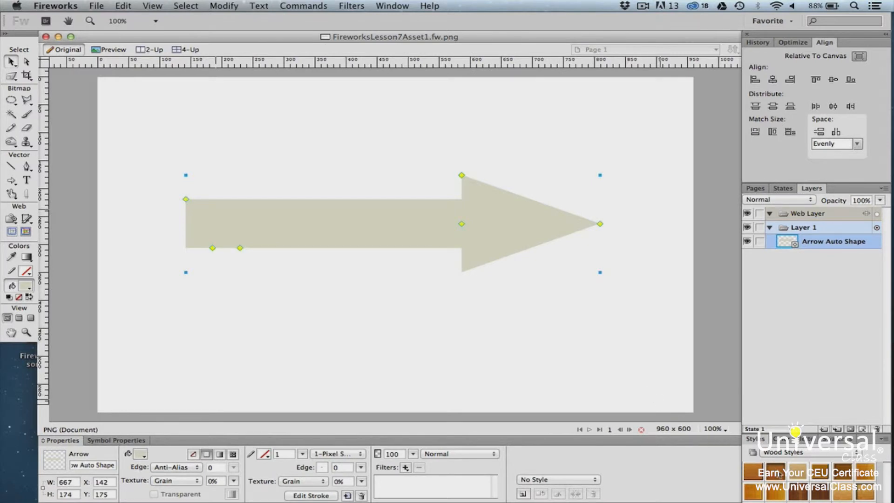
left_click(779, 474)
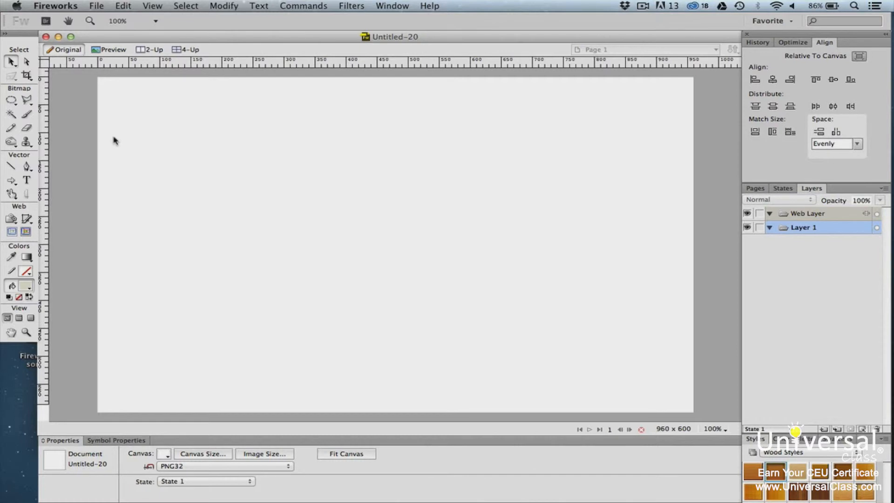
Step: Draw a rounded rectangle about 175 by 68 px in the upper-left area of the blank canvas
left_click(12, 181)
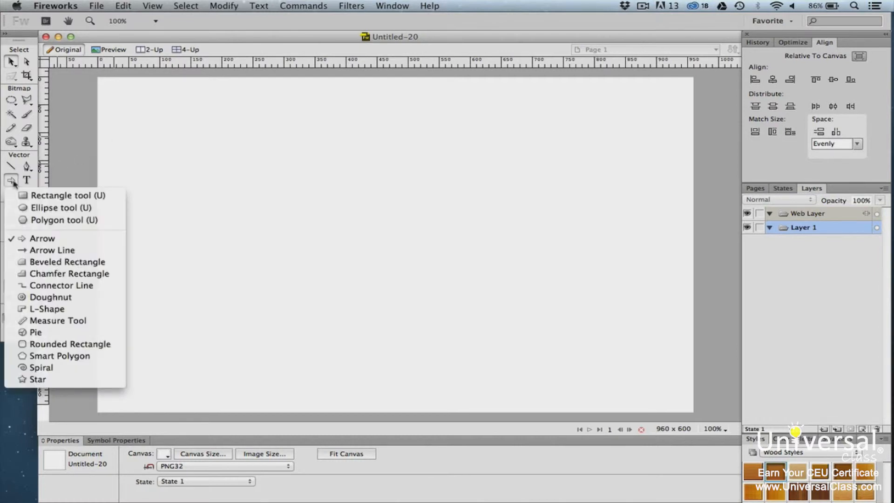
left_click(75, 344)
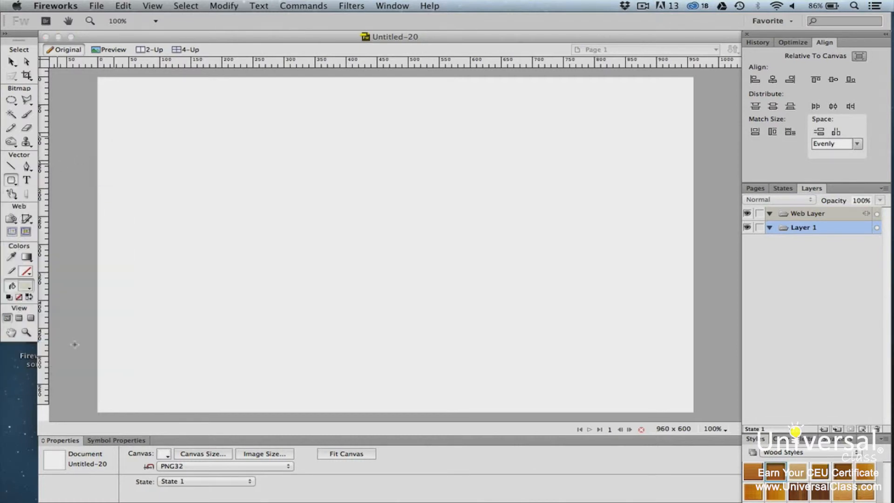
left_click_drag(215, 151, 324, 190)
Step: Clone the rounded rectangle and stack the copies below it to form a vertical column of four
left_click(123, 5)
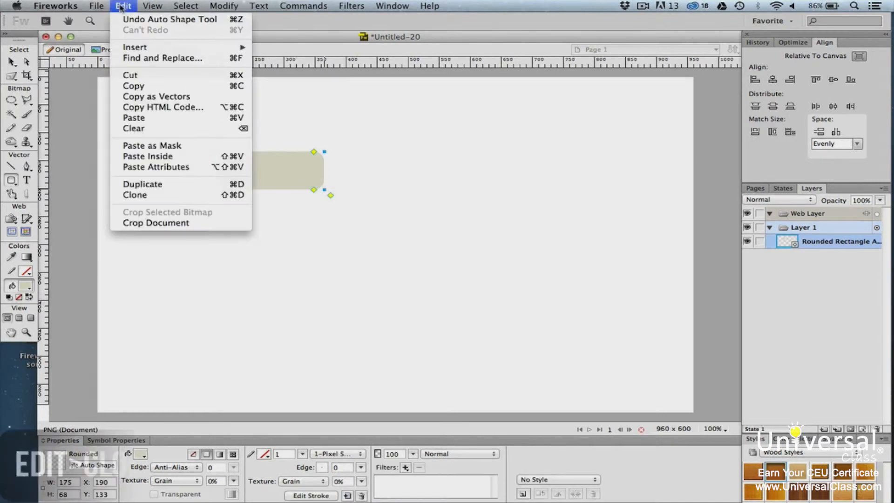
left_click(190, 199)
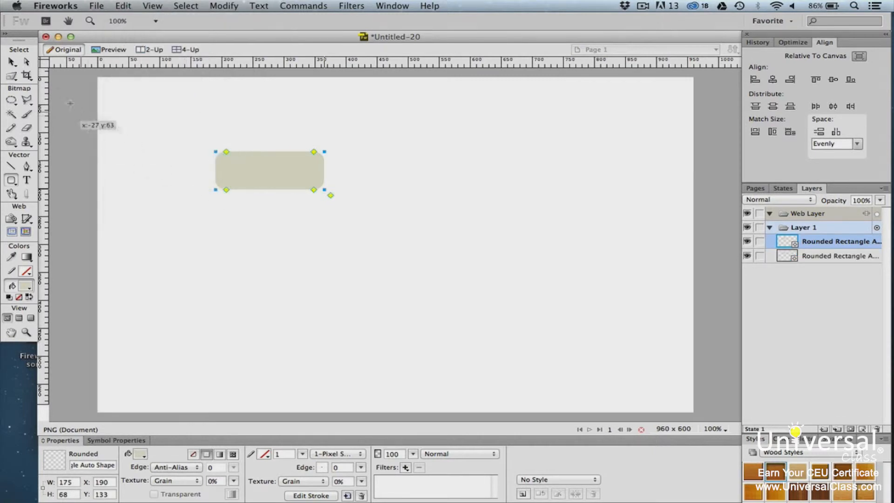
left_click(11, 61)
left_click_drag(259, 168, 262, 217)
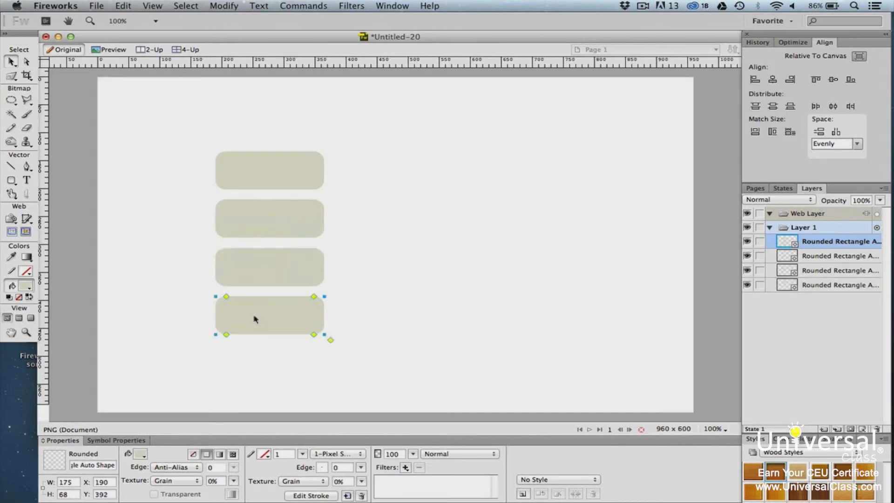
Step: Align all four rounded rectangles to the canvas's left edge and apply the blue Plastic 003 style to them
key("super+a")
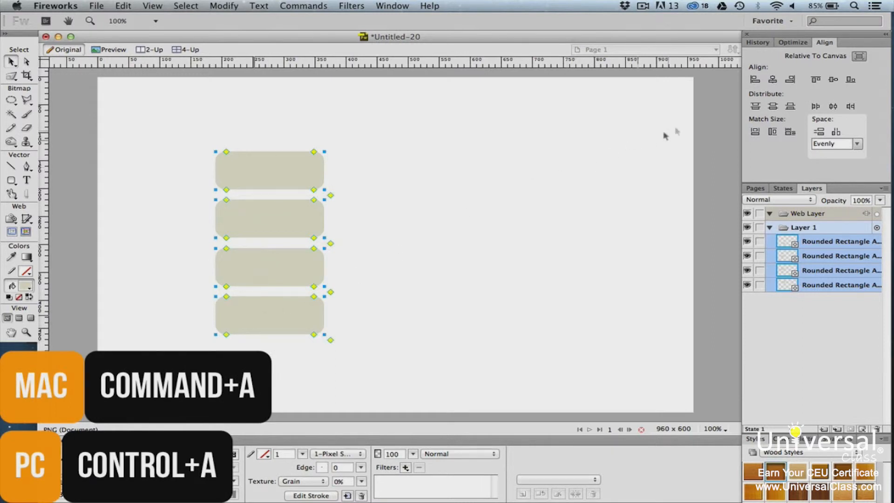
left_click(756, 81)
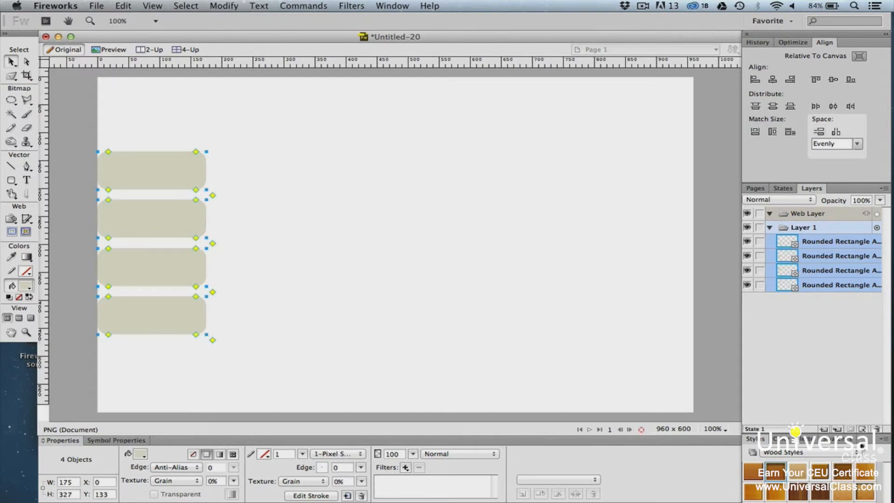
left_click(860, 452)
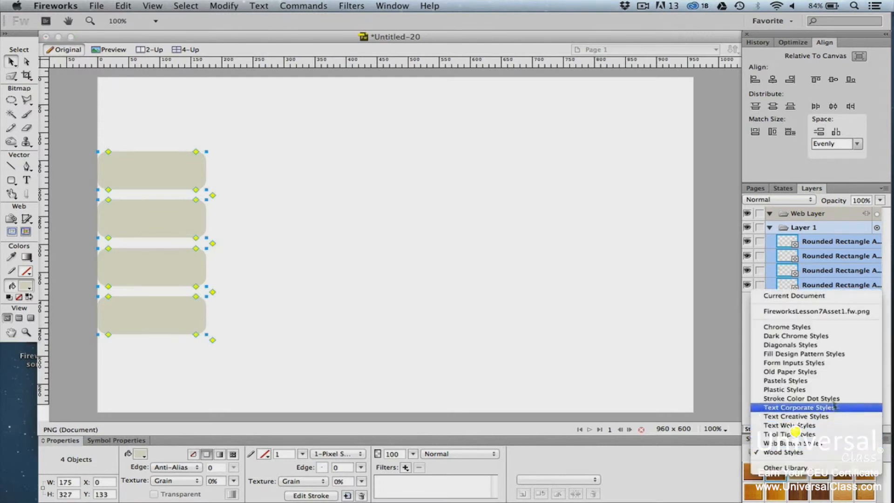
left_click(829, 391)
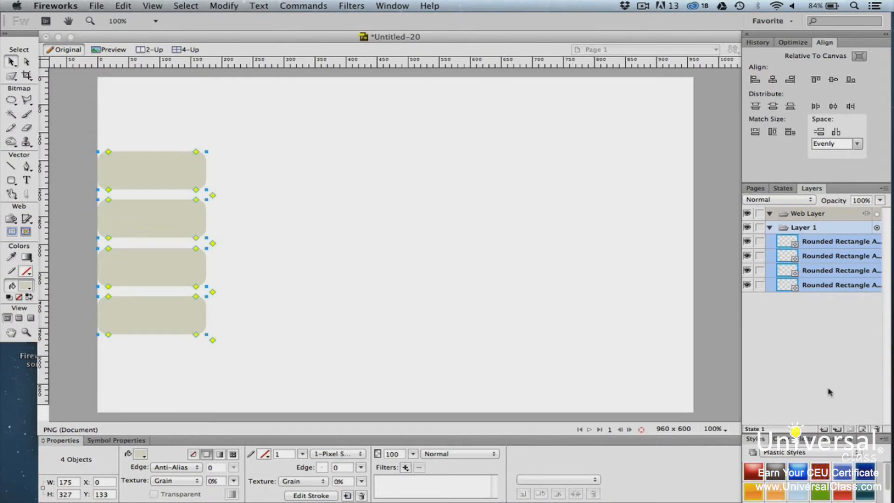
left_click(803, 471)
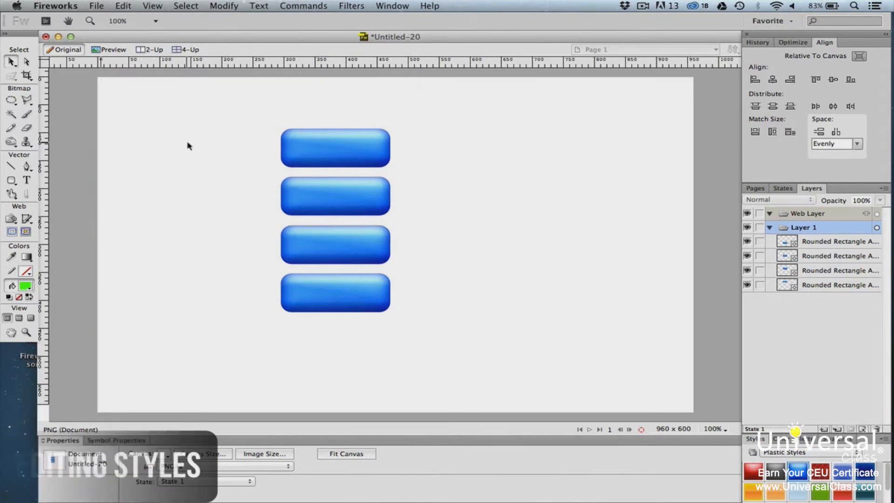
Step: Change the fill color of the topmost blue button to bright green and deselect it
left_click(325, 143)
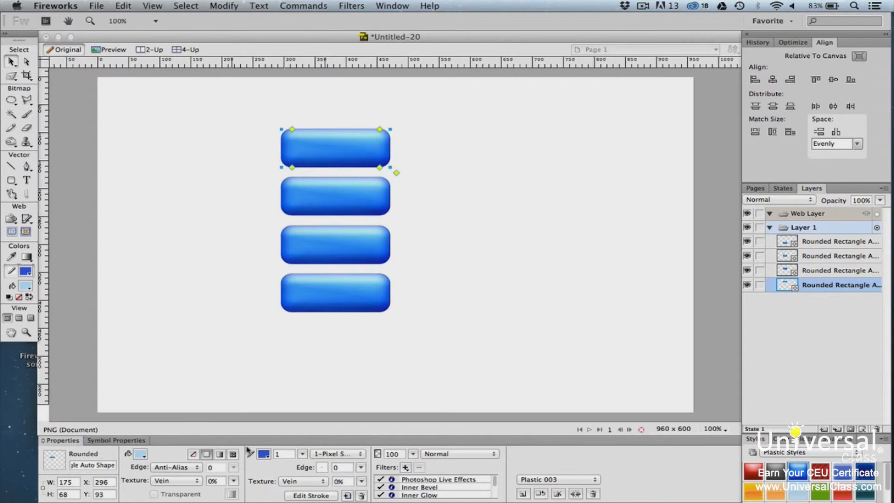
left_click(141, 454)
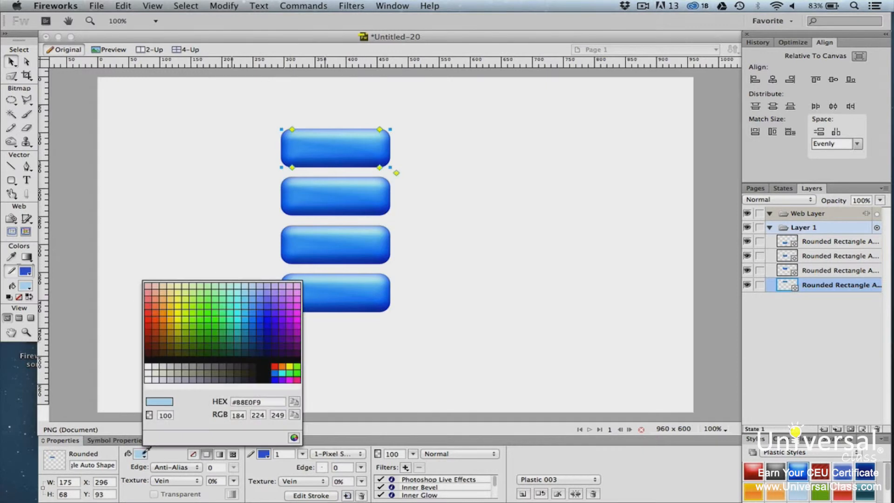
left_click(191, 323)
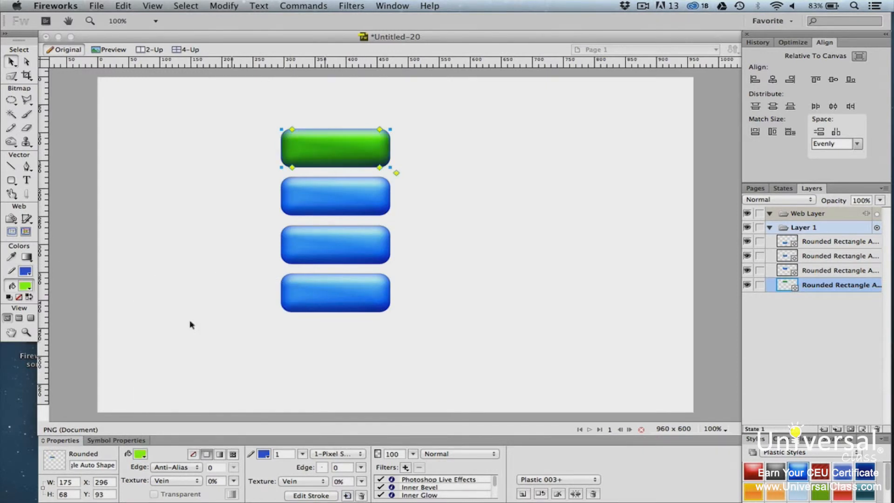
left_click(191, 324)
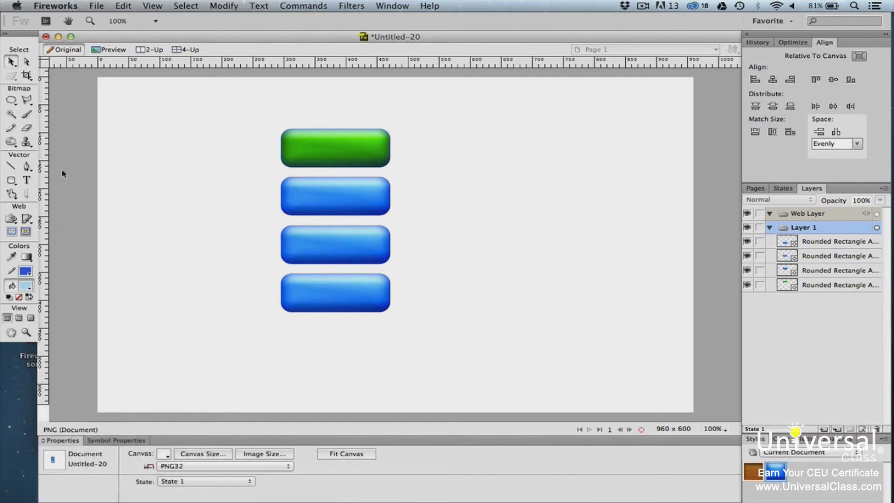
Step: Create a new style named GreenButton from the green button, keeping its fill, stroke and effect properties
left_click(320, 152)
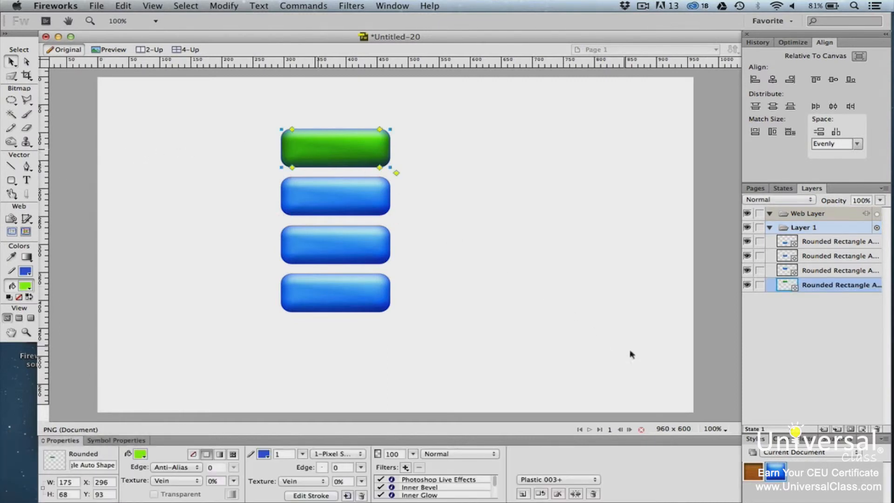
left_click(883, 439)
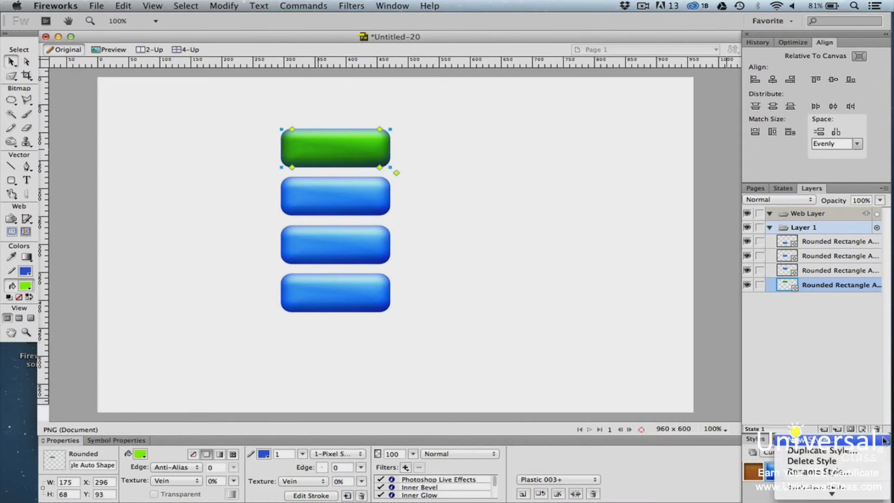
left_click(883, 440)
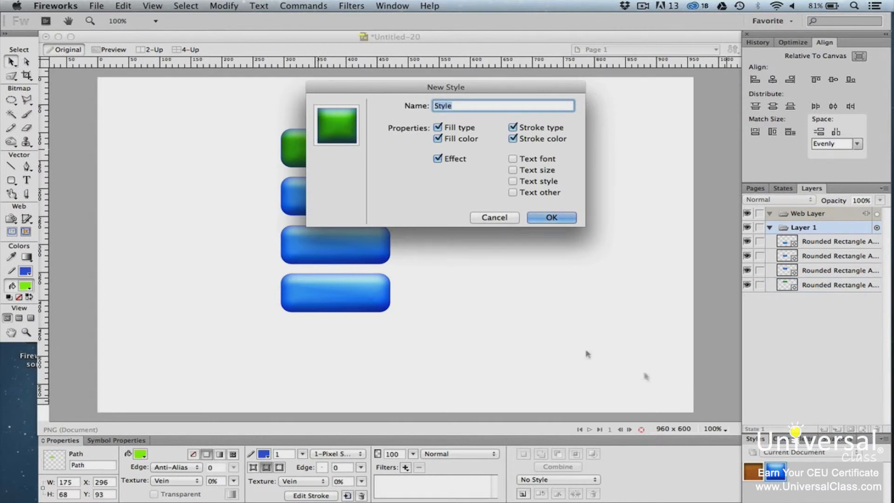
type("Gr")
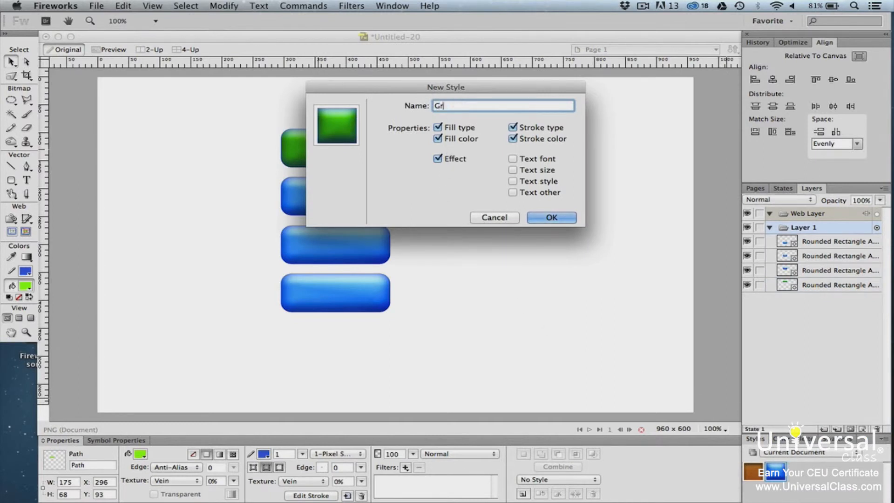
type("eenButton")
left_click(541, 217)
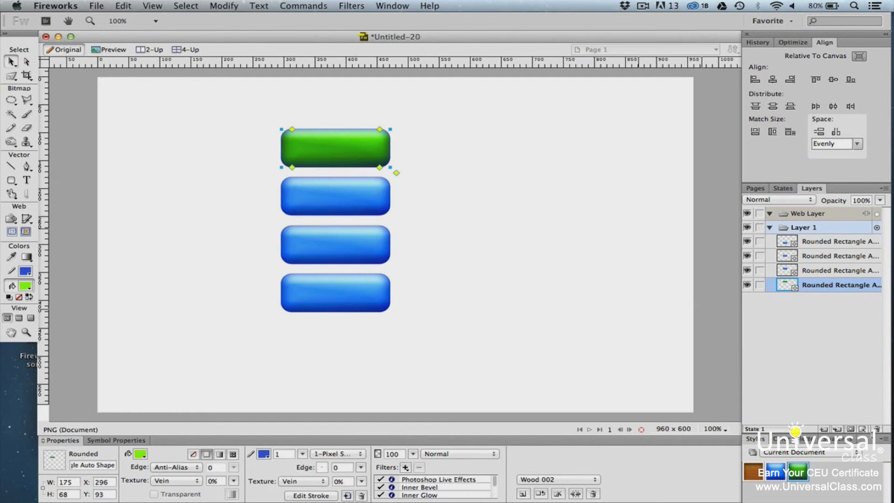
Step: Save the selected green style as a style library named Buttons in the Styles folder and deselect the button
left_click(882, 439)
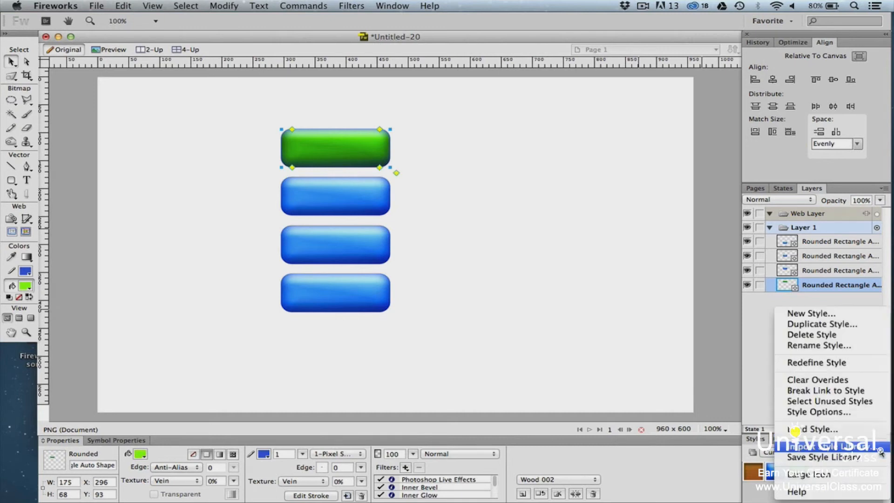
left_click(879, 458)
type("B")
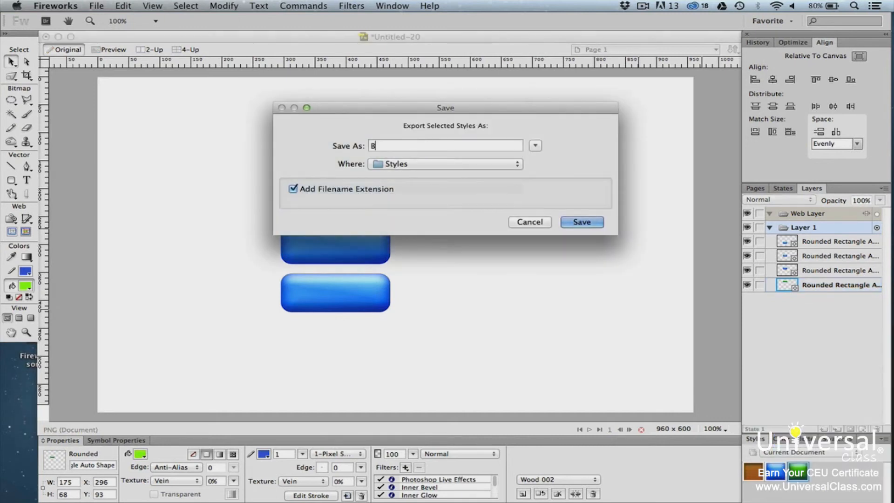
type("uttons")
left_click(589, 222)
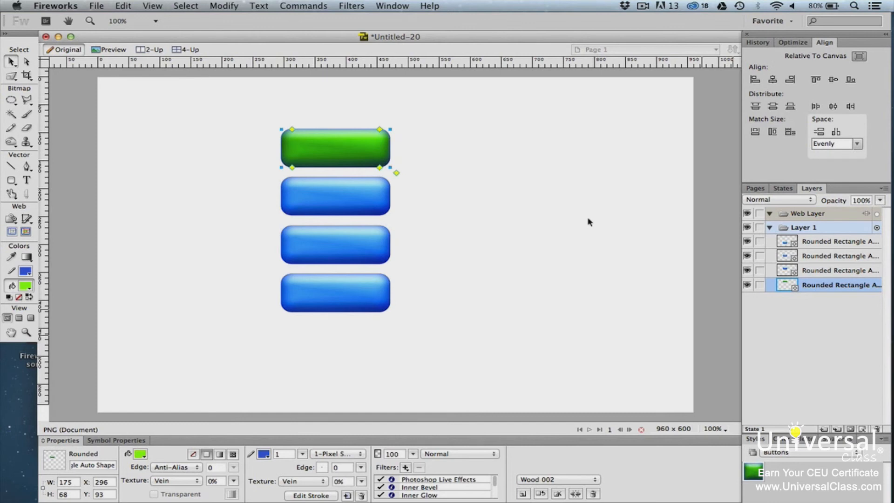
left_click(600, 233)
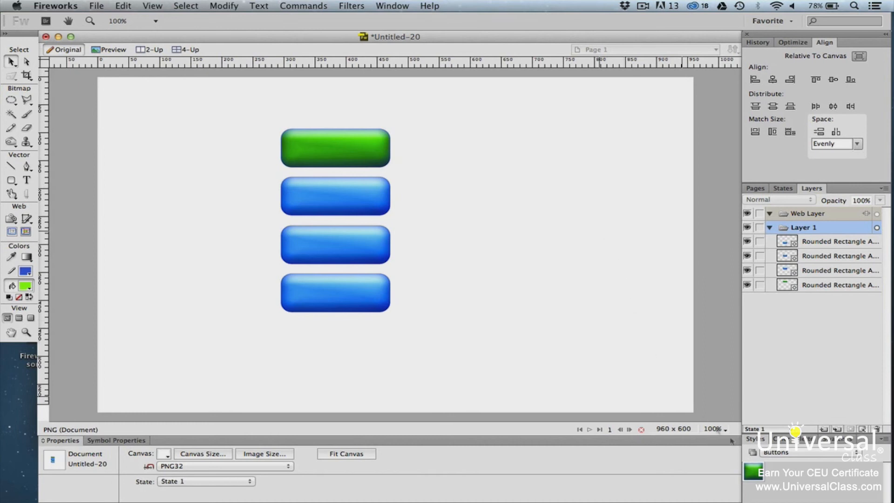
Step: Import the style library file Old paper styles.stl from the Styles folder
left_click(883, 439)
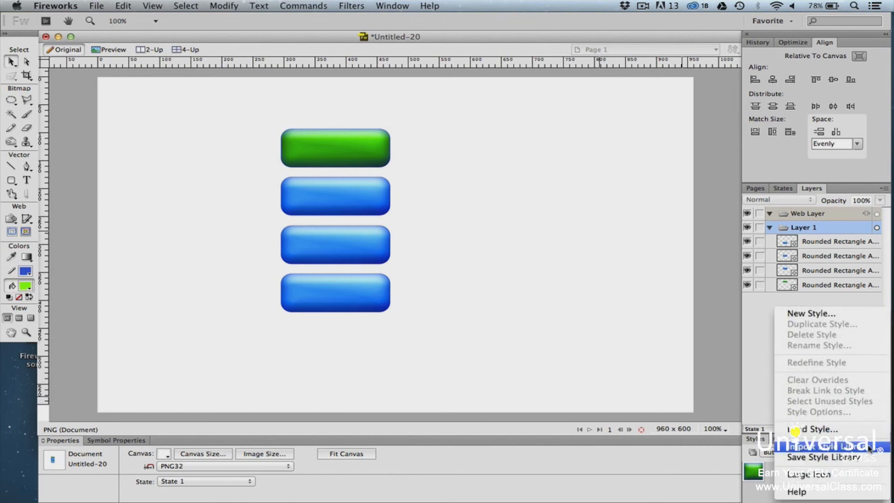
left_click(869, 448)
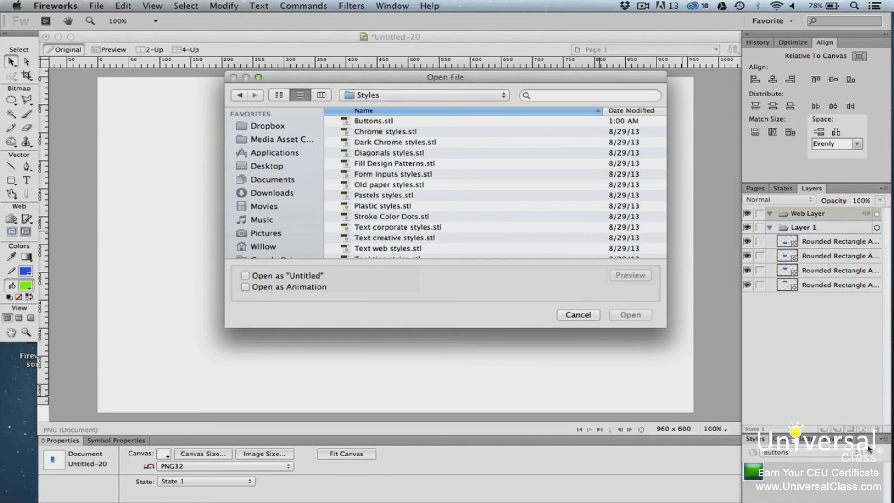
left_click(456, 184)
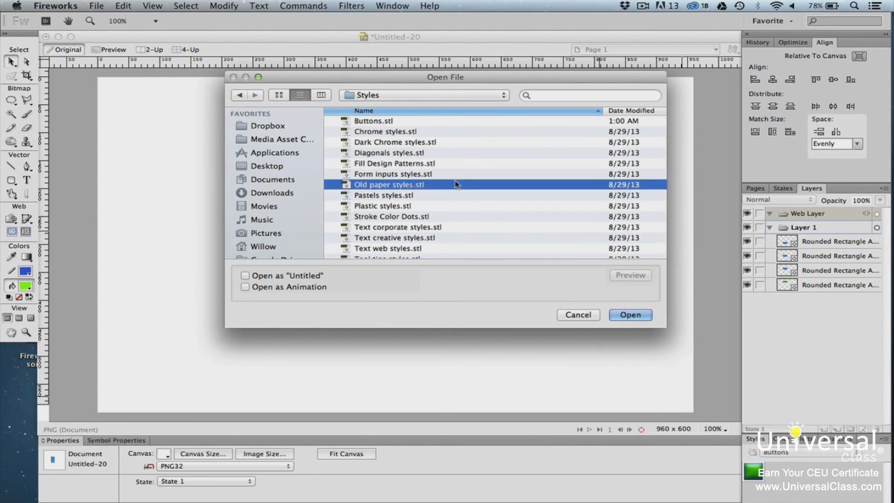
left_click(640, 315)
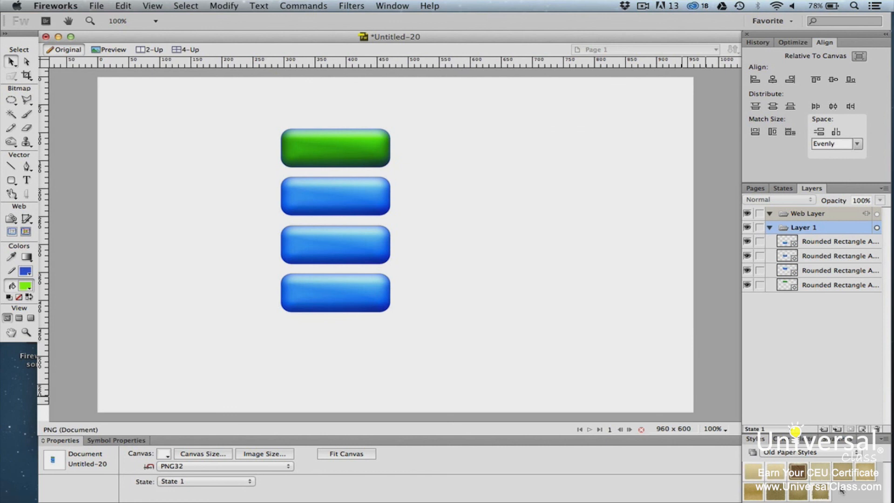